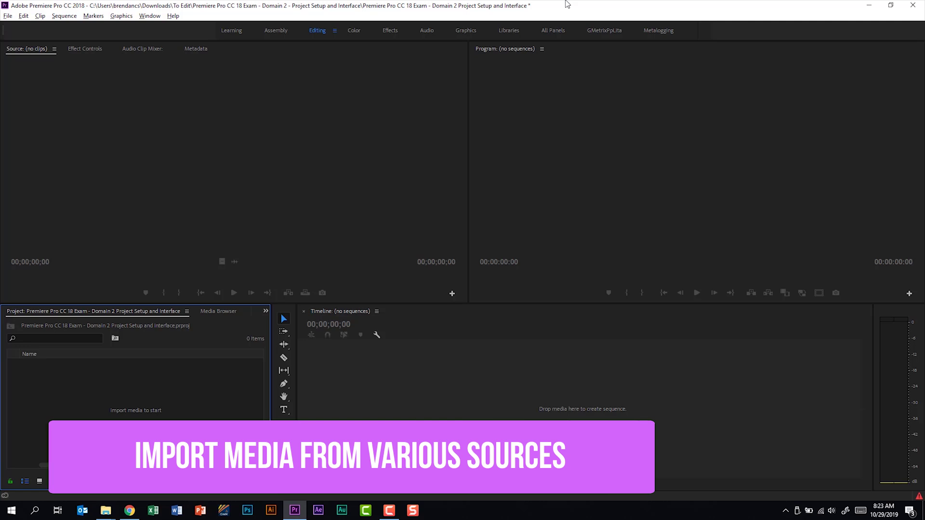
# - Open the import dialog and browse into the exam project's Working Files folder
pyautogui.doubleClick(171, 405)
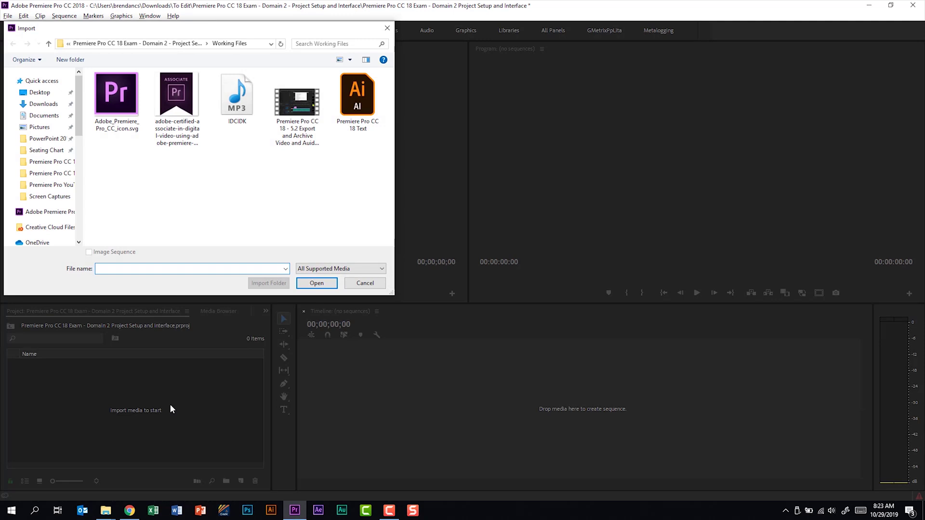
pyautogui.click(138, 43)
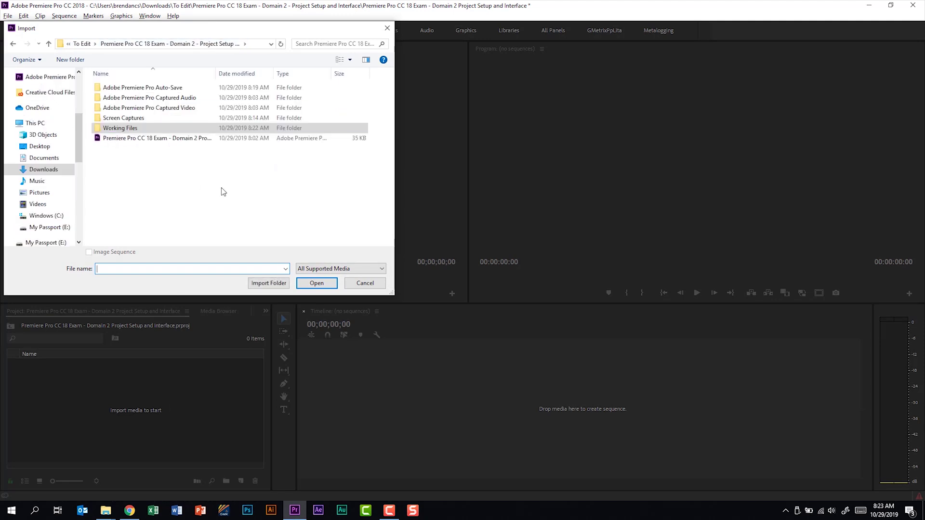
pyautogui.click(140, 128)
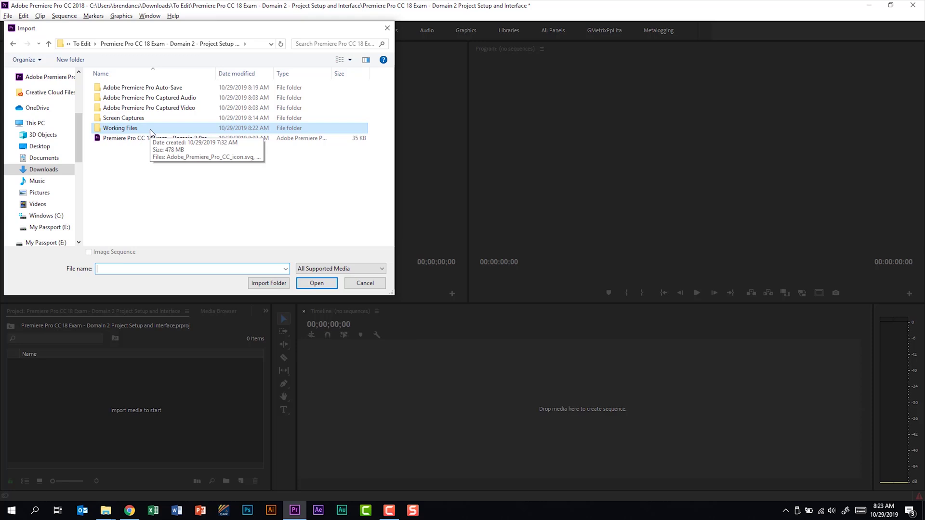
pyautogui.click(269, 285)
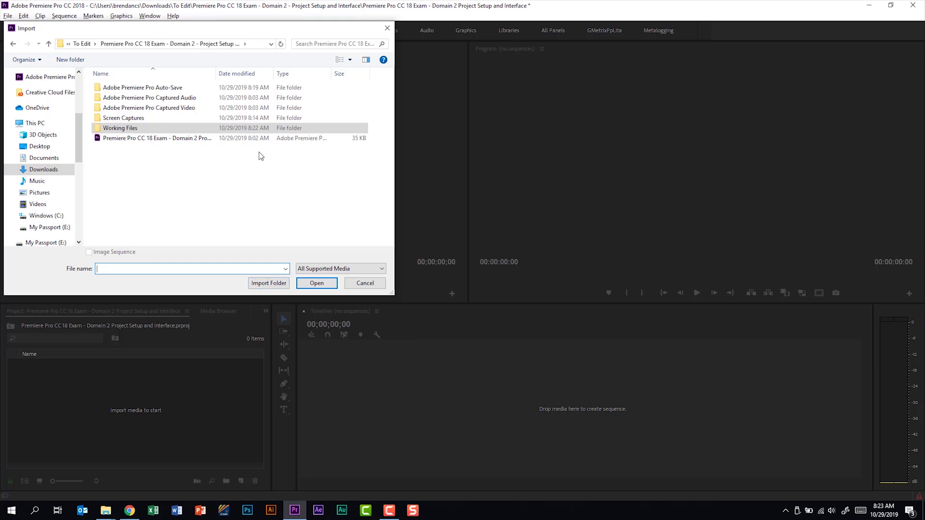
pyautogui.doubleClick(260, 128)
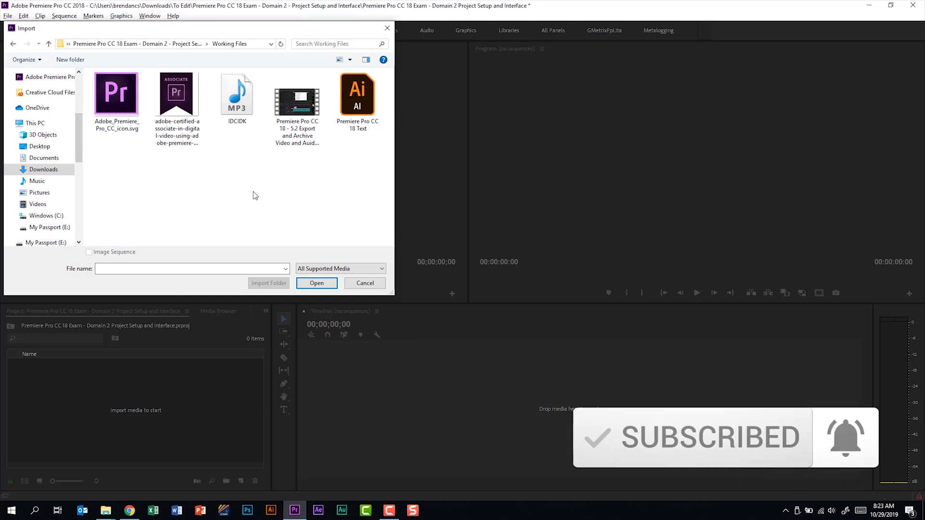
# - Import the adobe-certified PNG, Premiere Pro CC 18 Text.ai, 5.2 Export MP4 and IDCIDK.mp3
pyautogui.click(183, 108)
pyautogui.press('ctrl')
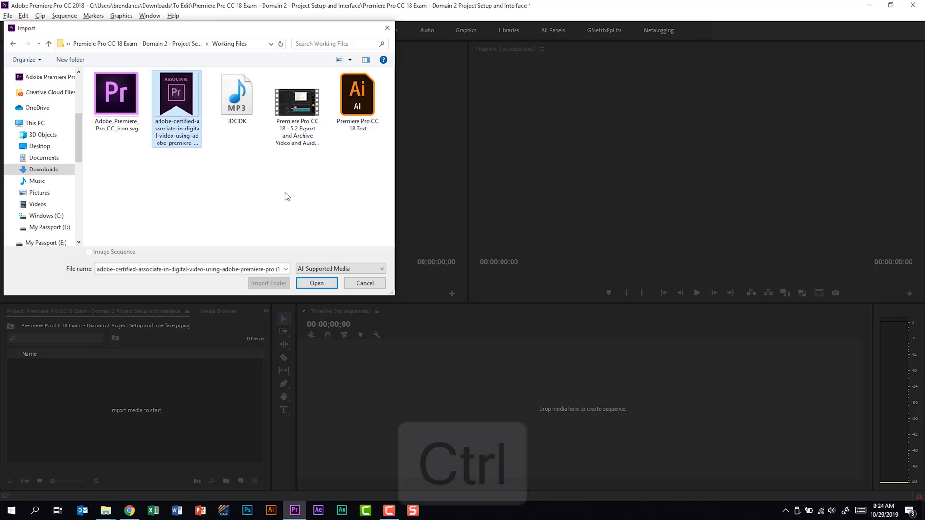
pyautogui.keyDown('ctrl'); pyautogui.click(353, 97); pyautogui.keyUp('ctrl')
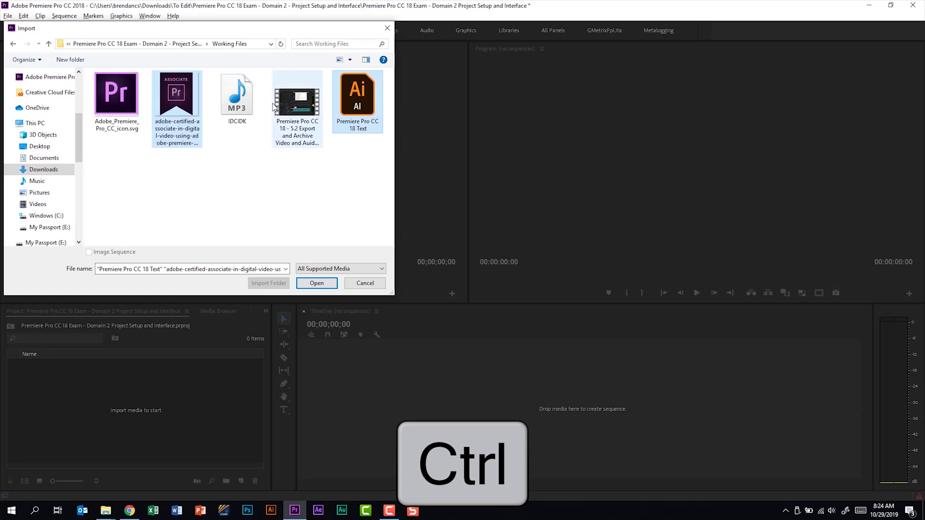
pyautogui.keyDown('ctrl'); pyautogui.click(289, 107); pyautogui.keyUp('ctrl')
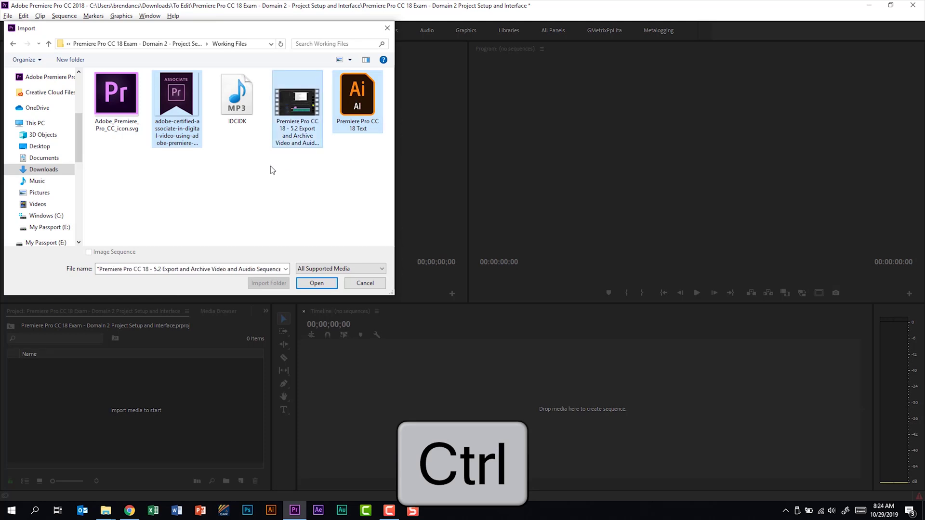
pyautogui.keyDown('ctrl'); pyautogui.click(248, 106); pyautogui.keyUp('ctrl')
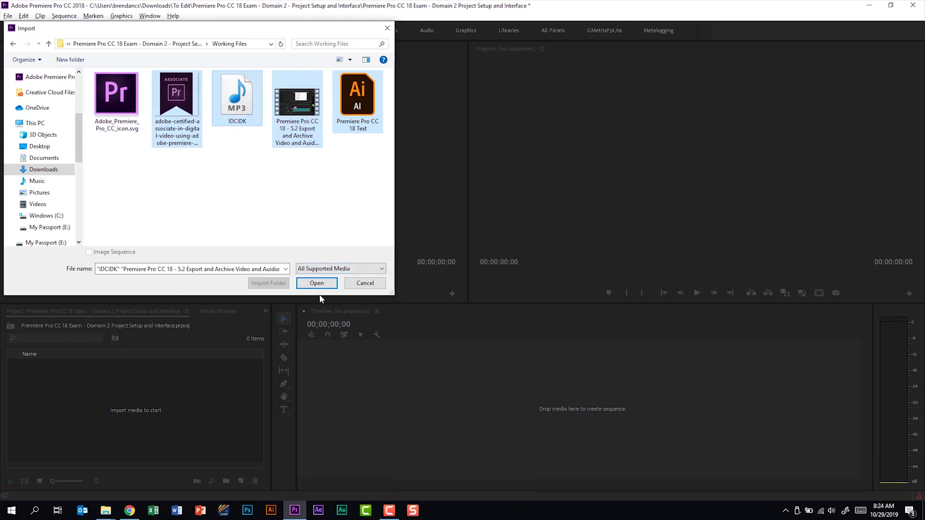
pyautogui.click(322, 282)
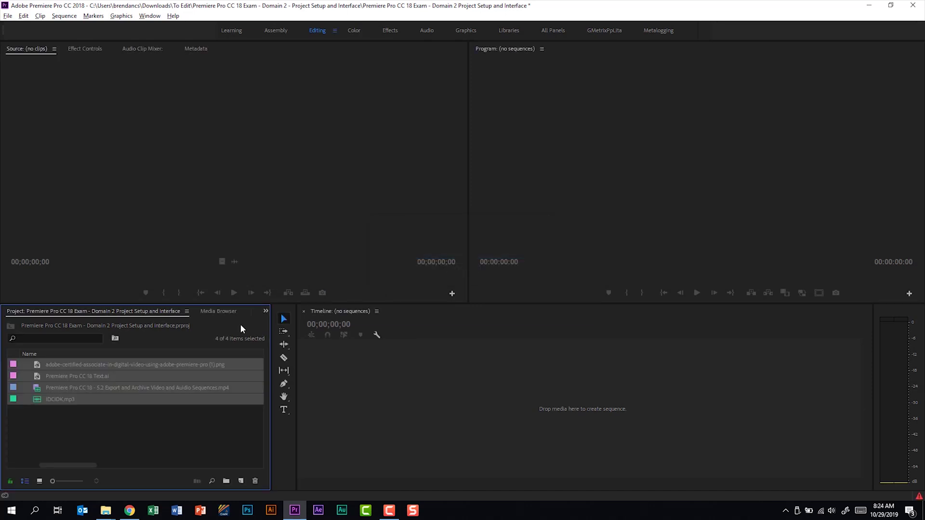
# - Create a new sequence from the 5.2 Export video on the empty Timeline
pyautogui.click(122, 436)
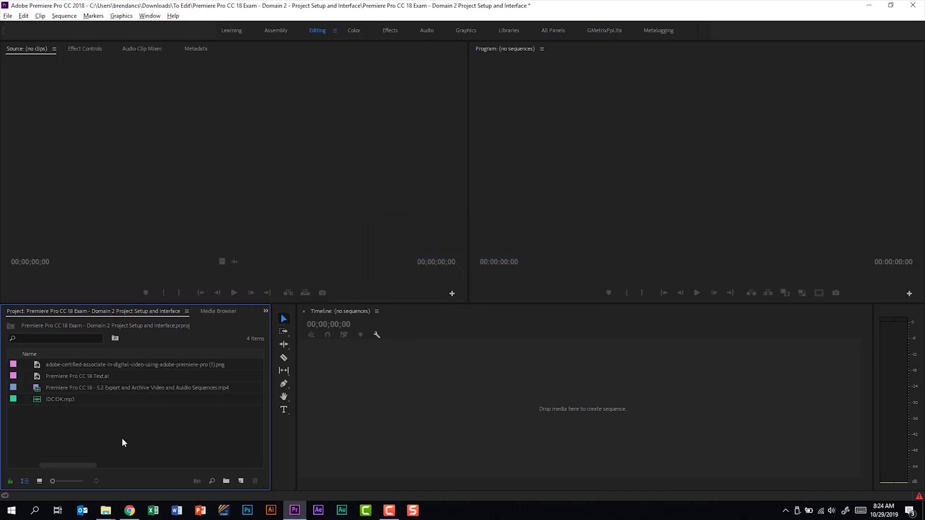
pyautogui.click(36, 391)
pyautogui.moveTo(36, 392); pyautogui.dragTo(344, 425)
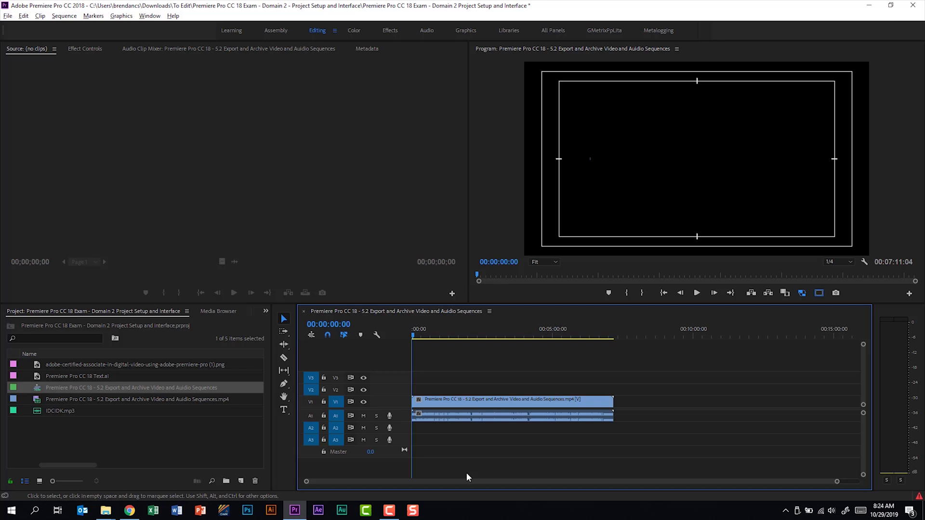
# - Place IDCIDK.mp3 on audio track A2 and the Text.ai title on V2 above the video
pyautogui.click(40, 412)
pyautogui.moveTo(36, 412); pyautogui.dragTo(412, 436)
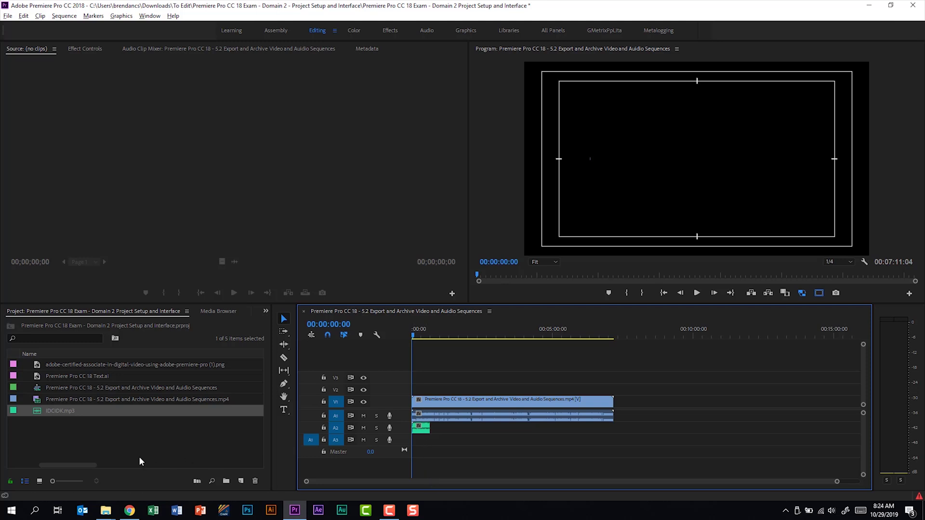
pyautogui.click(48, 377)
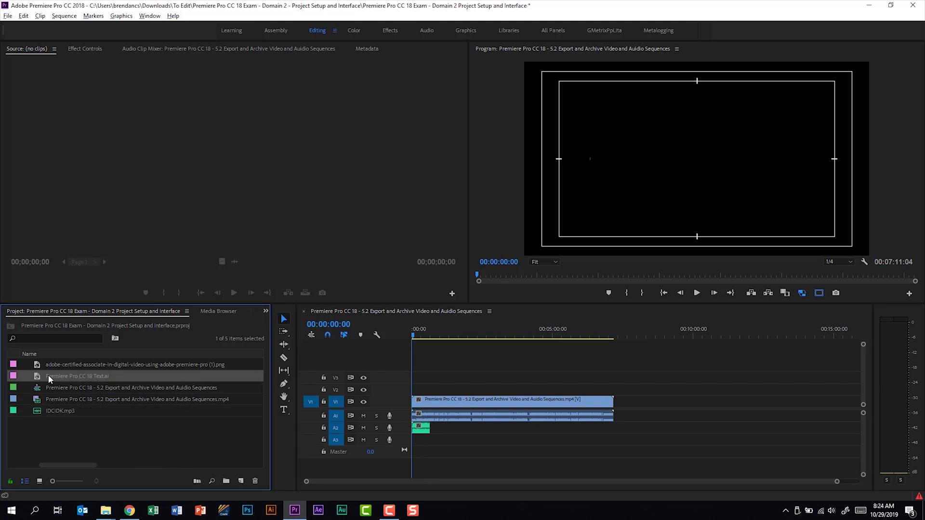
pyautogui.moveTo(40, 379); pyautogui.dragTo(414, 390)
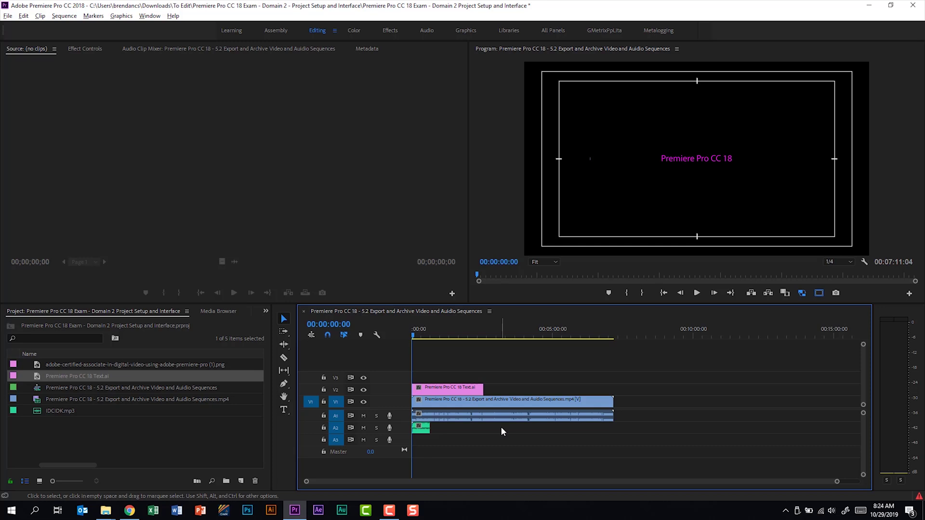
# - Enlarge the Premiere Pro CC 18 title and set the Text.ai clip to fit the frame size
pyautogui.click(672, 158)
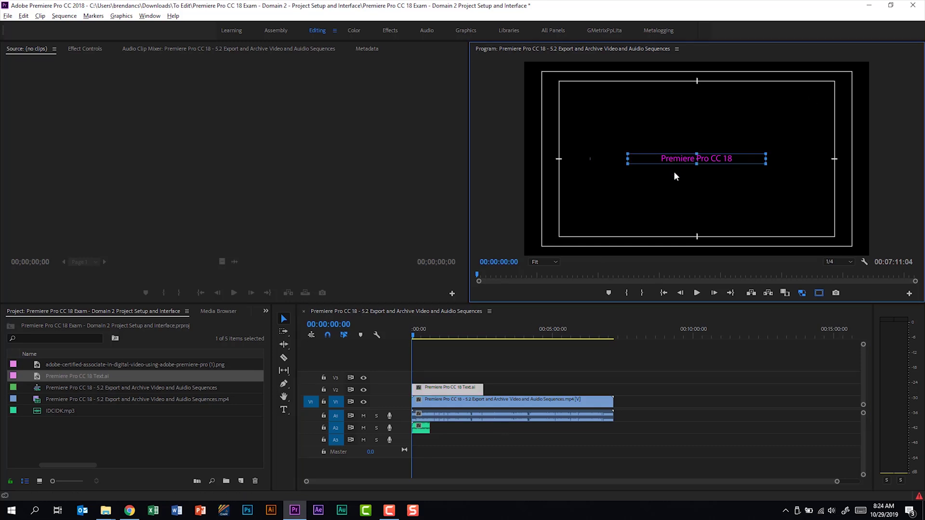
pyautogui.moveTo(627, 161); pyautogui.dragTo(606, 173)
pyautogui.rightClick(450, 390)
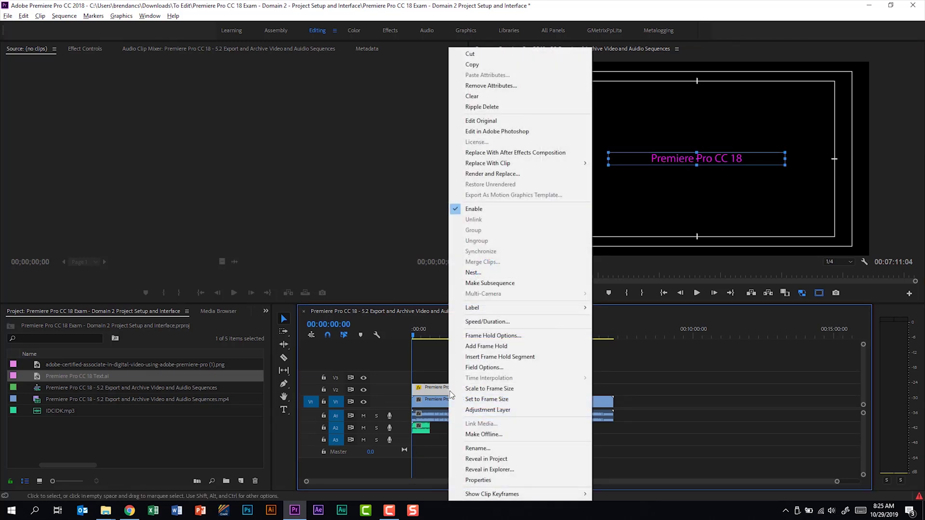
pyautogui.click(533, 400)
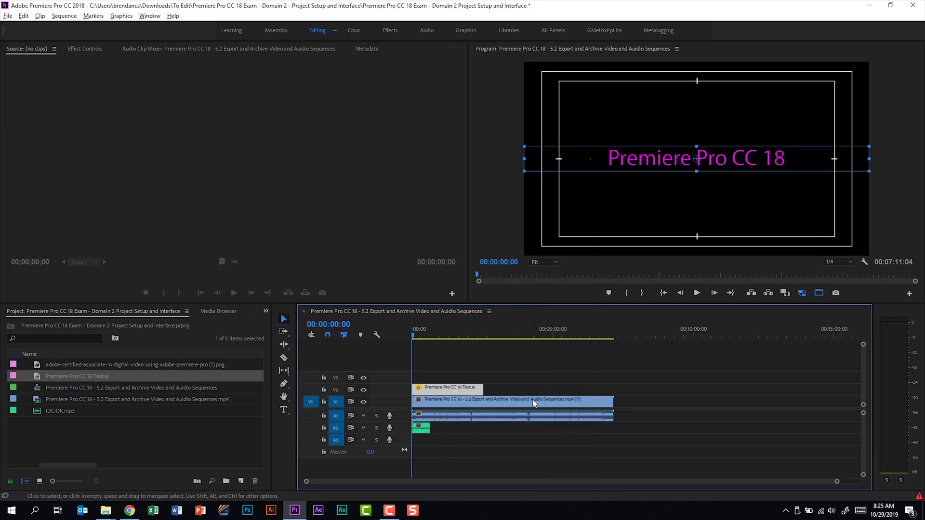
# - Add the adobe-certified PNG badge to the timeline and move it to the upper-left of the frame
pyautogui.moveTo(37, 366); pyautogui.dragTo(512, 387)
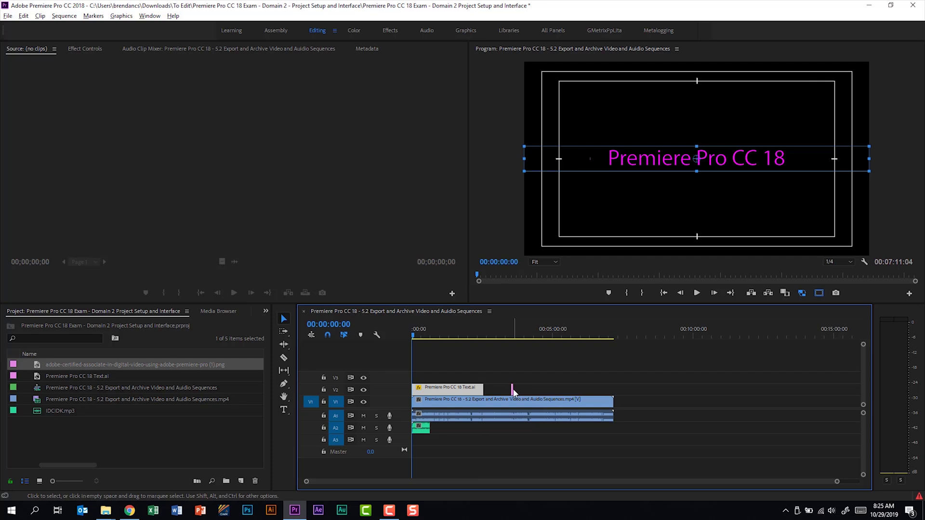
pyautogui.click(527, 332)
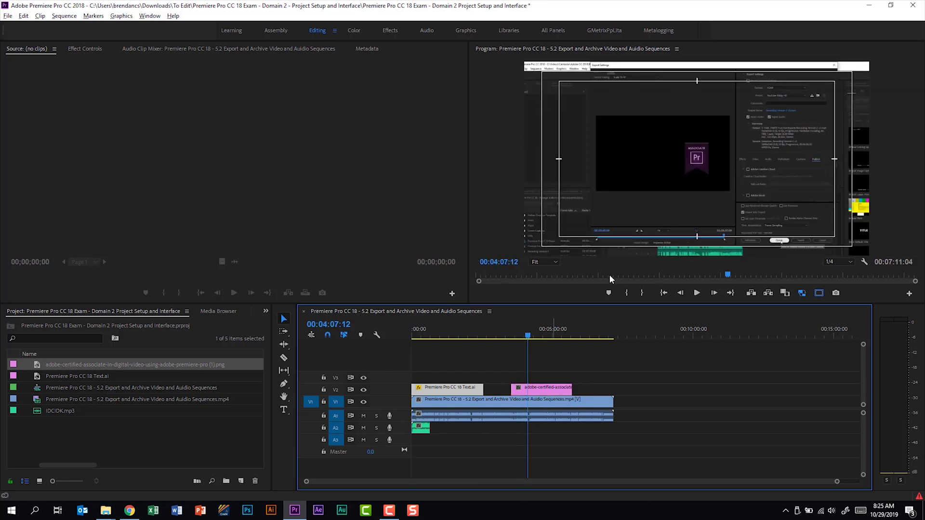
pyautogui.click(688, 167)
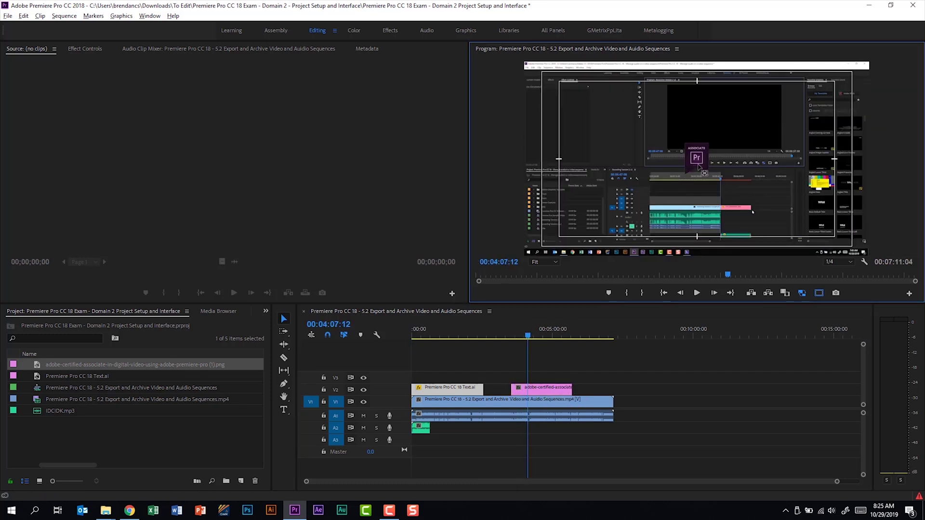
pyautogui.click(704, 168)
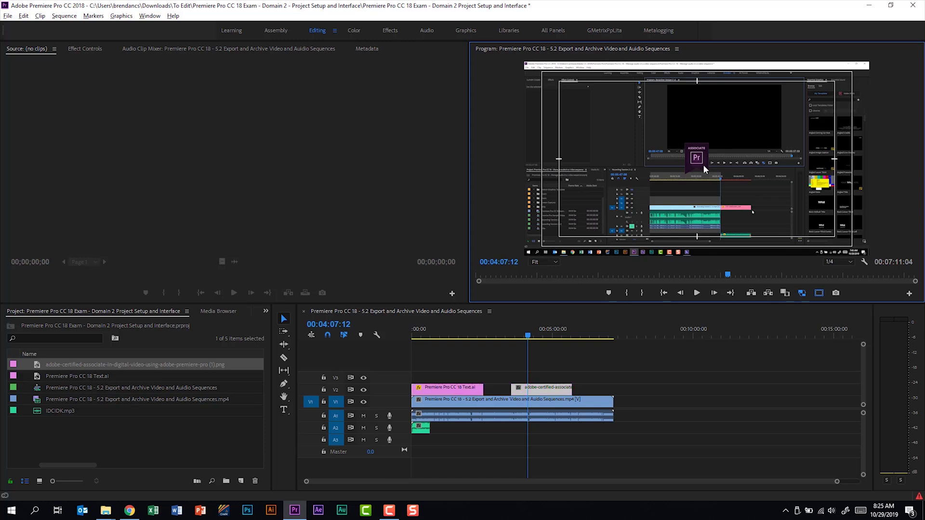
pyautogui.moveTo(706, 167); pyautogui.dragTo(594, 129)
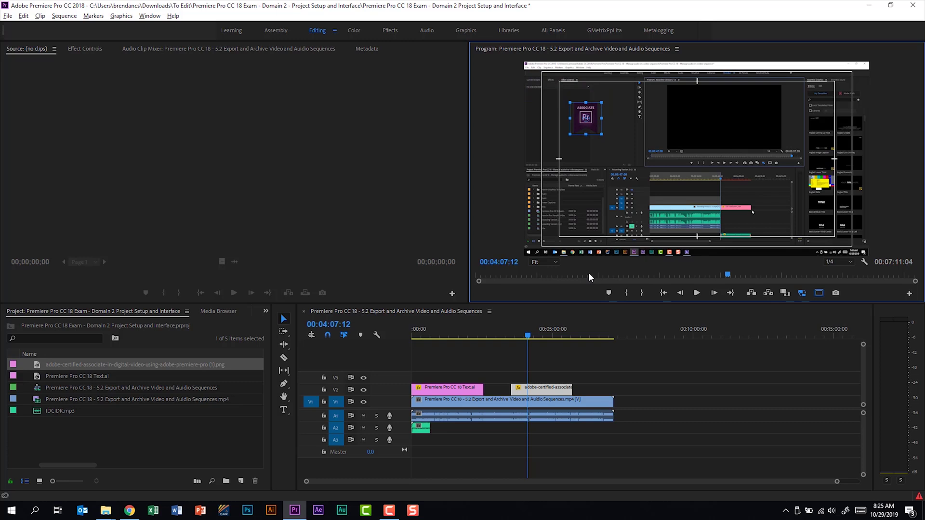
# - Create a 3840 x 2160 Adjustment Layer and lay it on track V3 from the sequence start
pyautogui.click(241, 481)
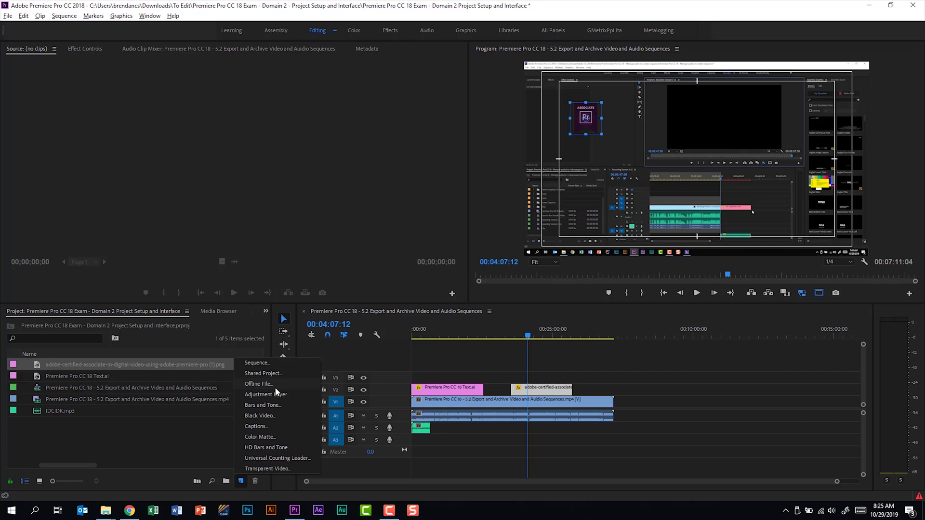
pyautogui.click(287, 396)
pyautogui.click(481, 289)
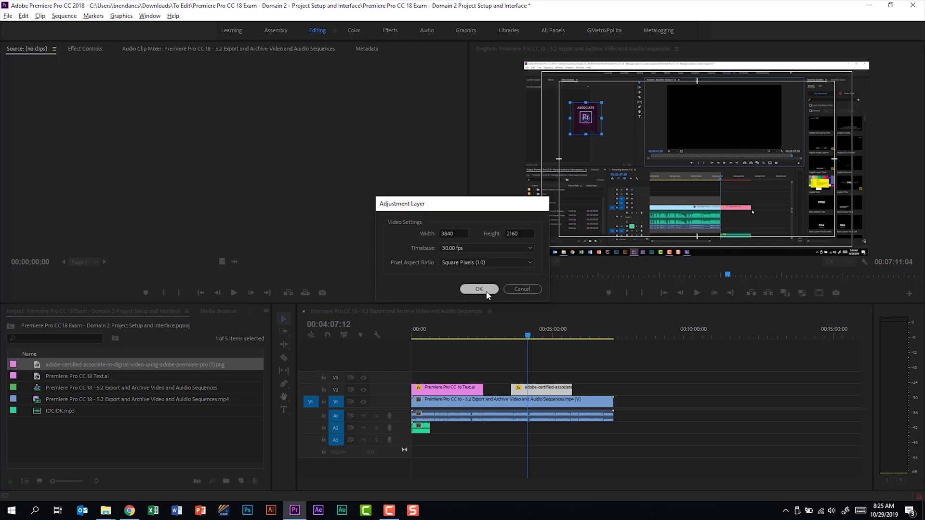
pyautogui.moveTo(68, 368); pyautogui.dragTo(614, 376)
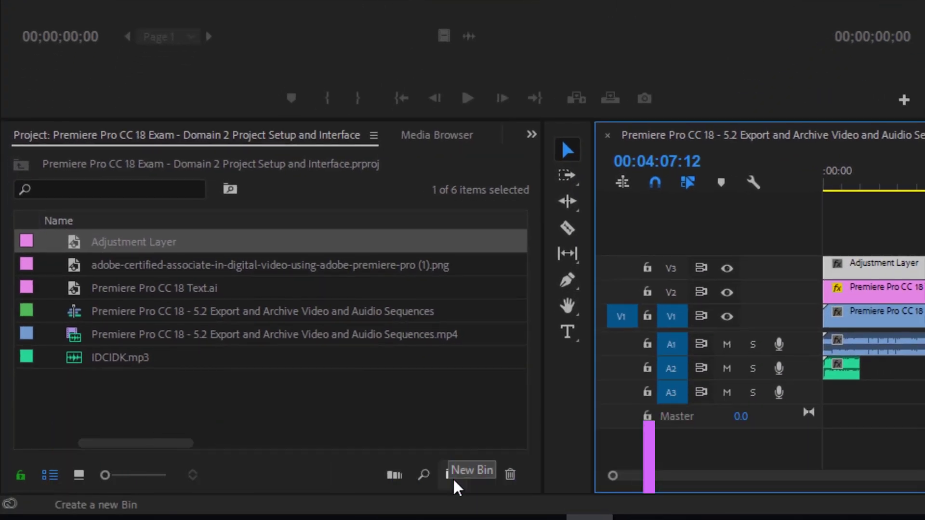
# - Create an 'Assests' bin and move the Adjustment Layer and PNG badge into it
pyautogui.click(454, 480)
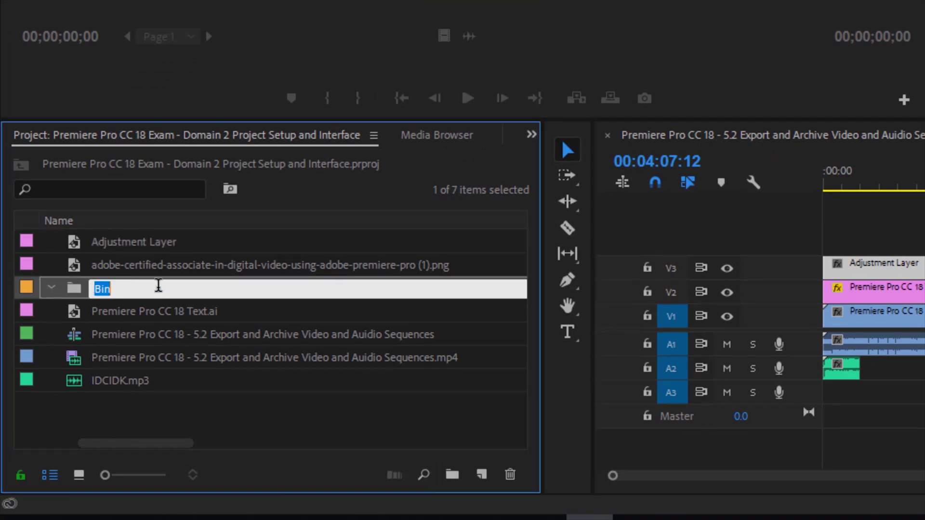
pyautogui.write('Assests')
pyautogui.press('Tab')
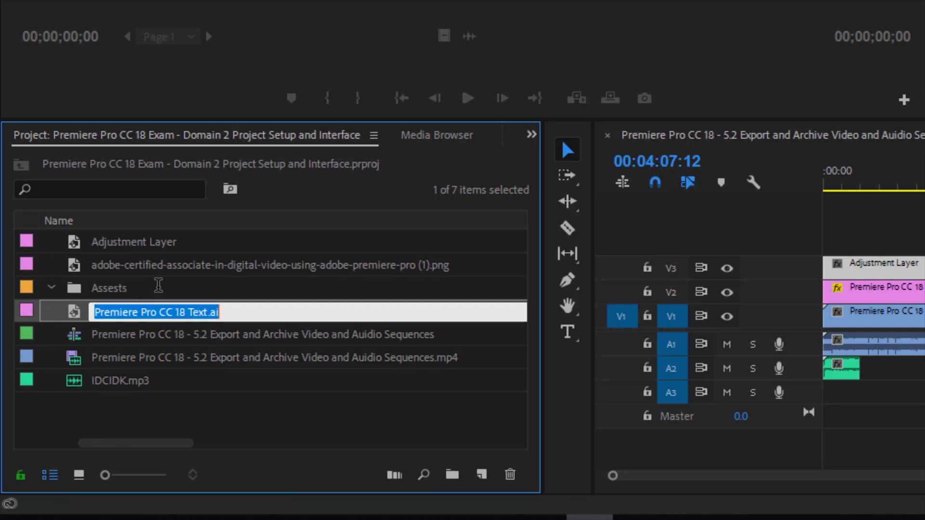
pyautogui.click(78, 244)
pyautogui.doubleClick(78, 245)
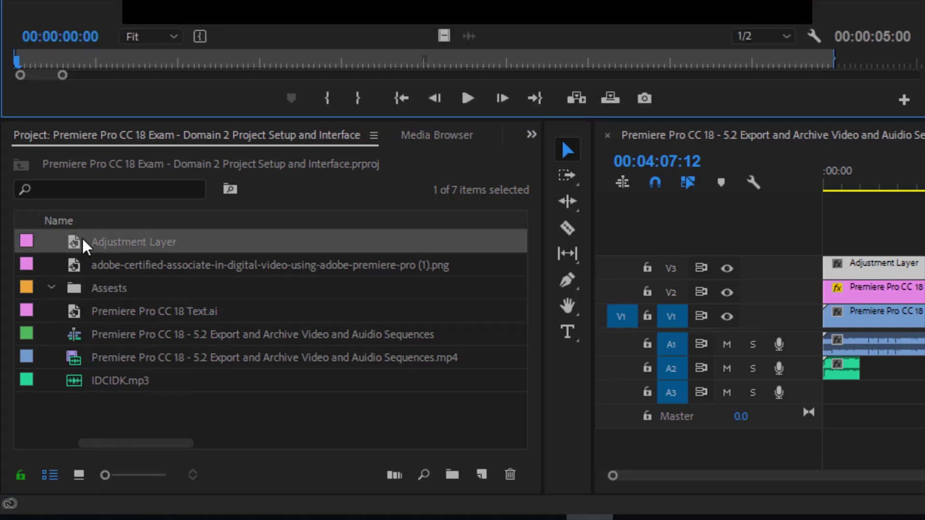
pyautogui.moveTo(98, 289); pyautogui.dragTo(97, 289)
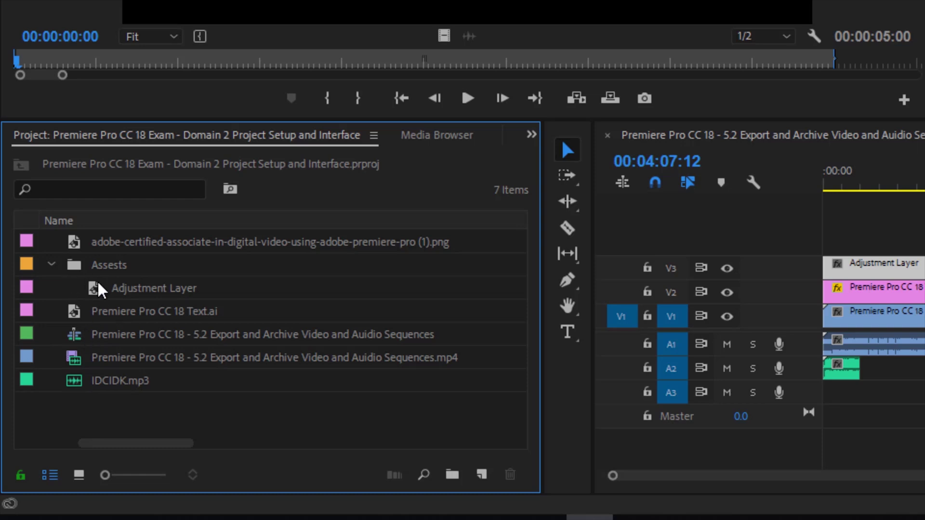
pyautogui.click(51, 265)
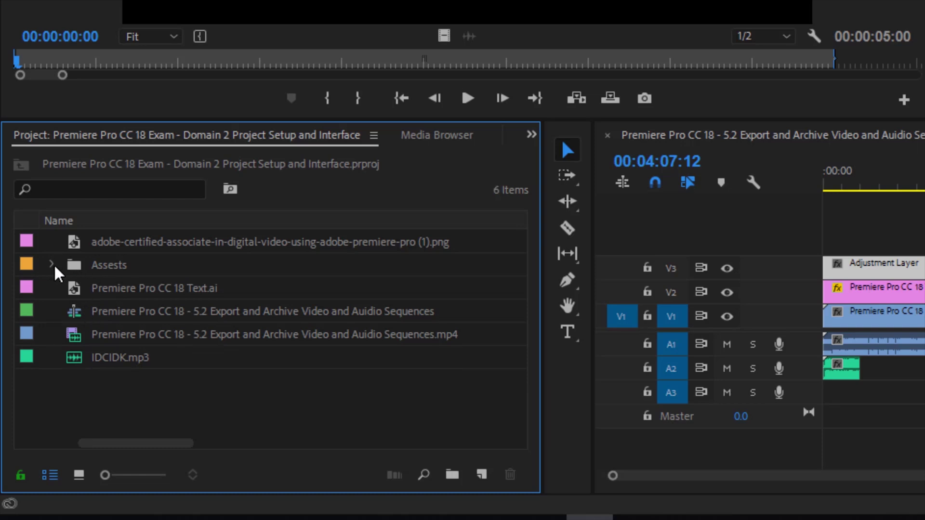
pyautogui.click(52, 265)
pyautogui.moveTo(135, 251)
pyautogui.mouseDown()
pyautogui.moveTo(150, 261)
pyautogui.moveTo(126, 266)
pyautogui.mouseUp()
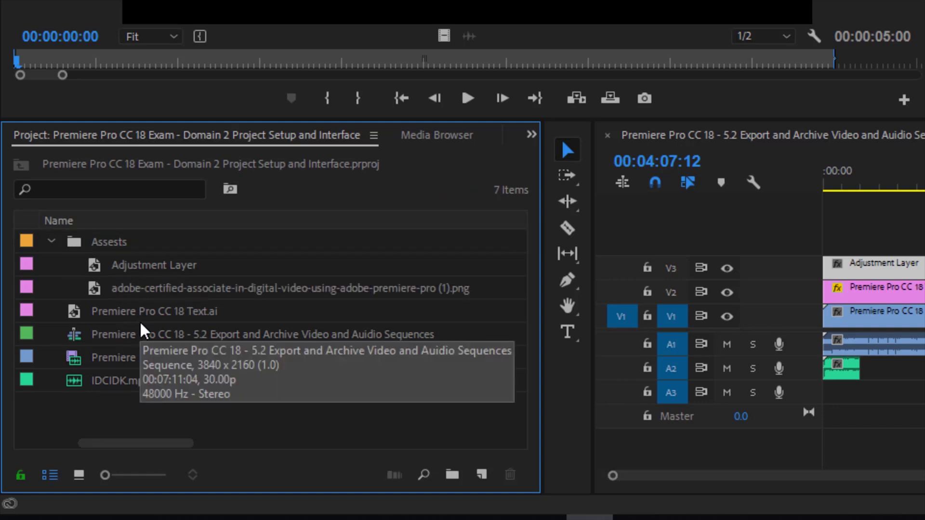
# - Create an 'Audio' bin and move IDCIDK.mp3 into it
pyautogui.click(452, 475)
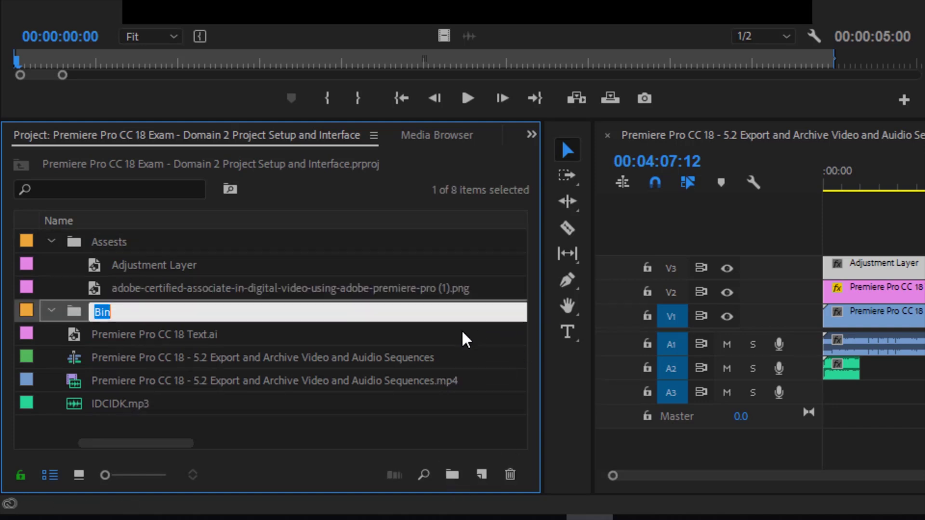
pyautogui.write('Audio')
pyautogui.press('Tab')
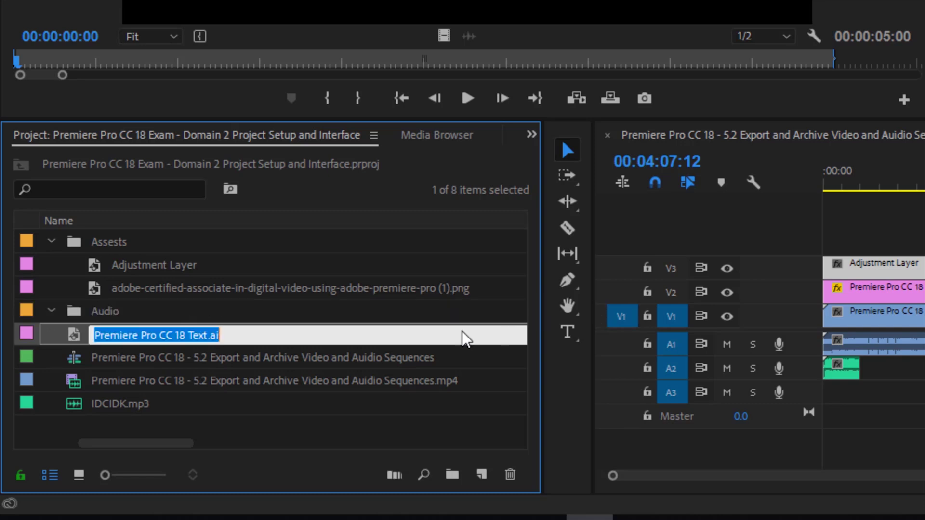
pyautogui.moveTo(91, 409); pyautogui.dragTo(99, 314)
# - Create a 'Sequences' bin and move the sequence into it
pyautogui.click(452, 475)
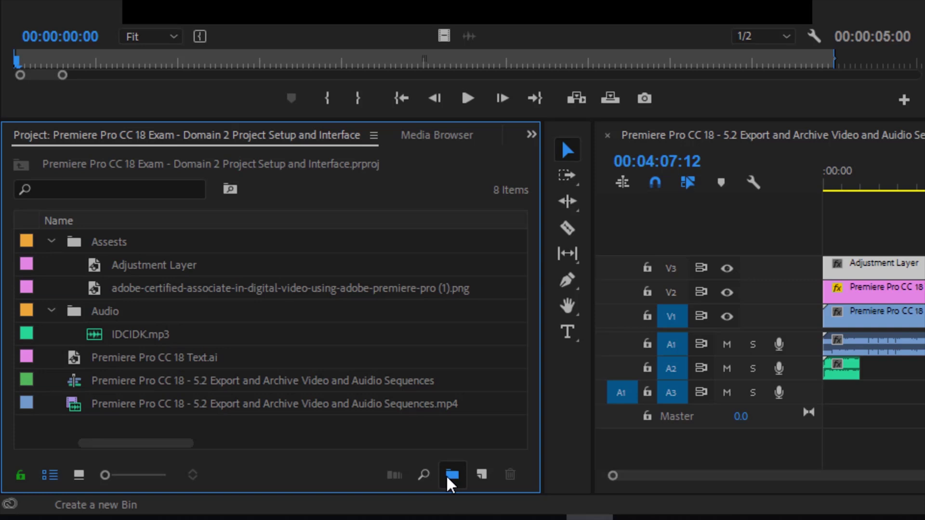
pyautogui.write('Sequences')
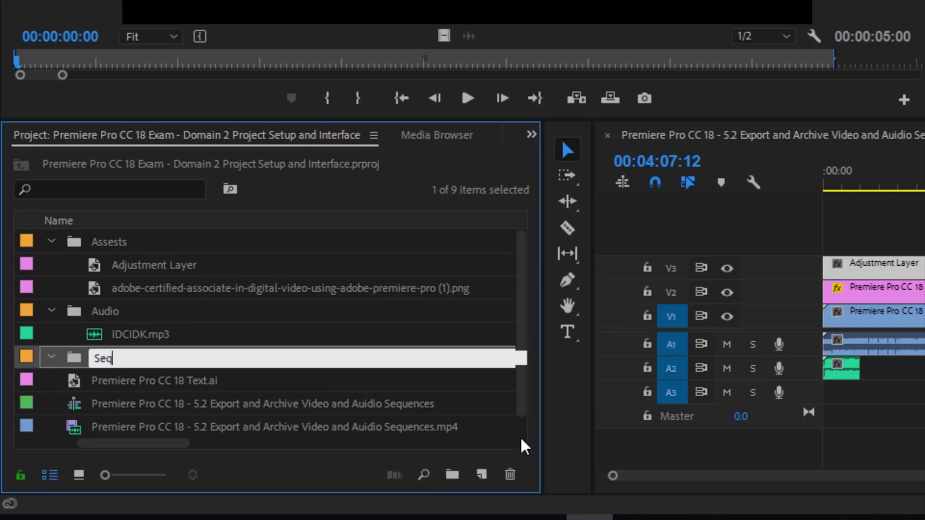
pyautogui.press('Tab')
pyautogui.moveTo(68, 407); pyautogui.dragTo(106, 358)
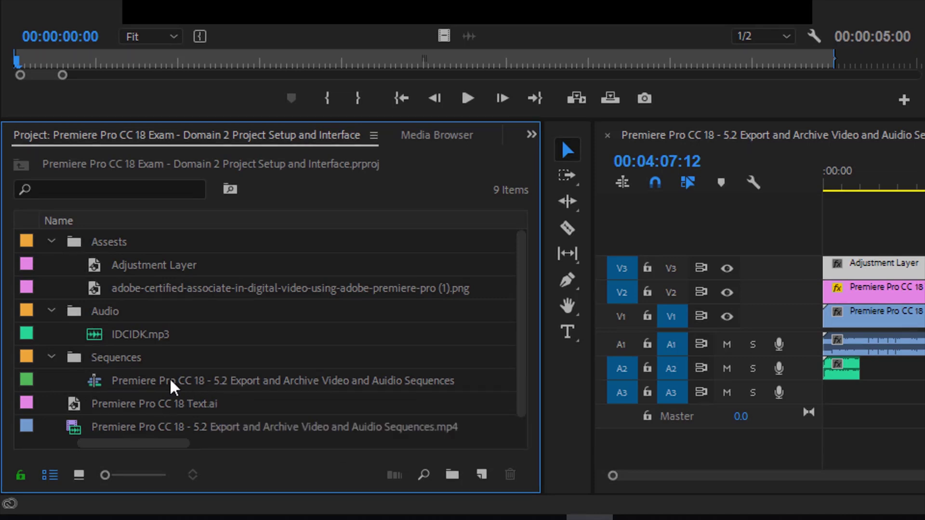
# - Switch the Project panel to Icon View to show Text.ai, the MP4 and the three bins as thumbnails
pyautogui.click(79, 475)
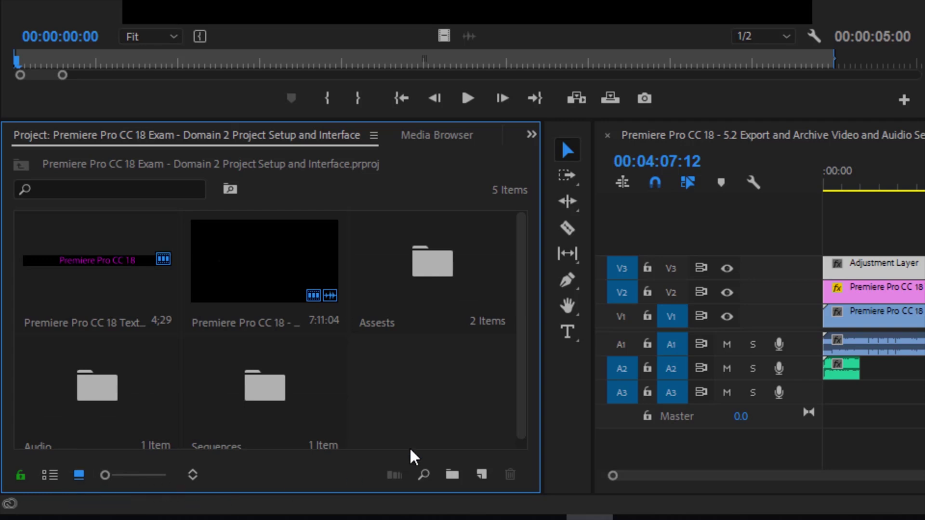